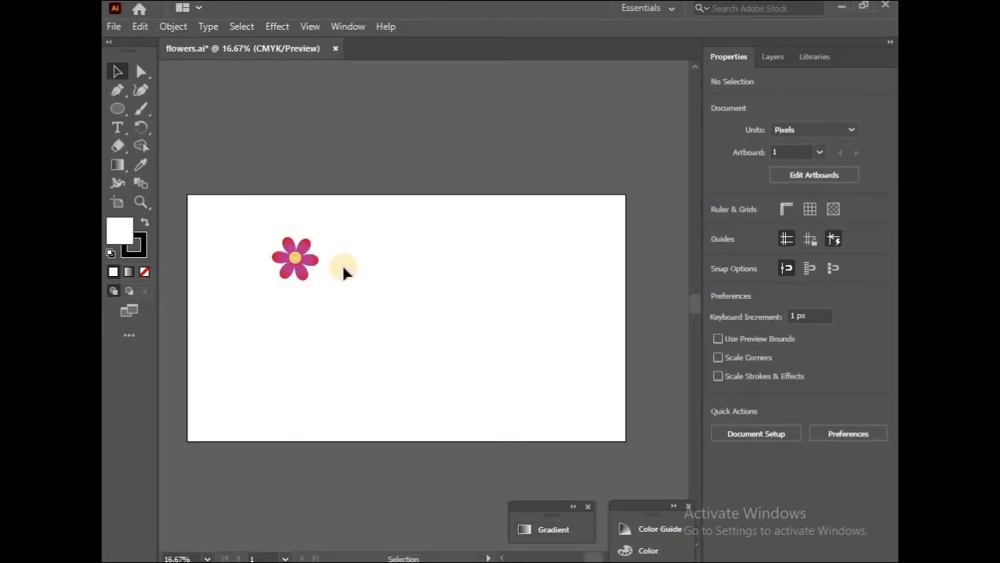
- Select the whole flower artwork in flowers.ai and copy it
{"action": "scroll", "coordinate": [344, 264], "scroll_direction": "up", "scroll_amount": 1}
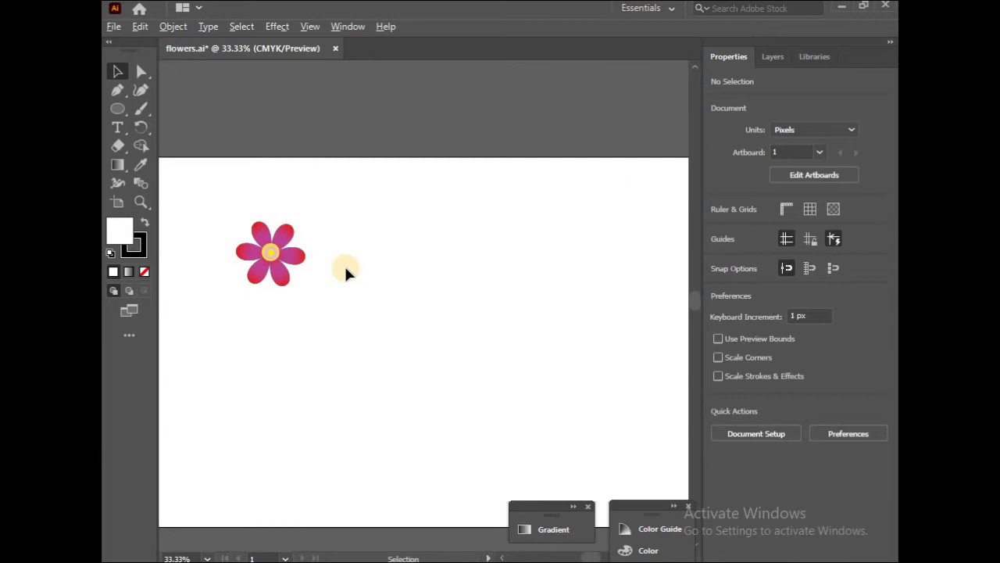
{"action": "scroll", "coordinate": [350, 284], "scroll_direction": "up", "scroll_amount": 2}
{"action": "left_click_drag", "start_coordinate": [396, 318], "coordinate": [594, 346]}
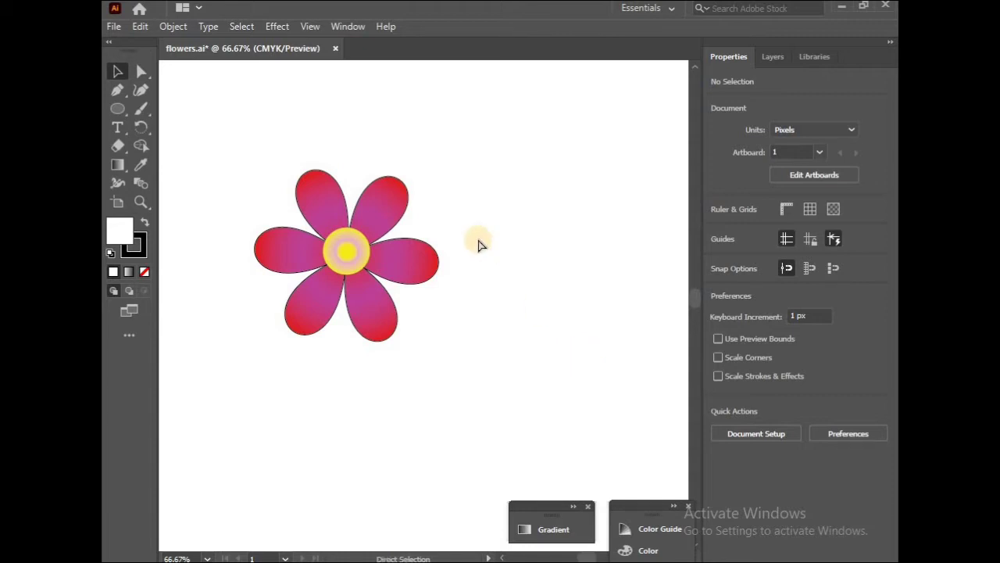
{"action": "key", "text": "ctrl+a"}
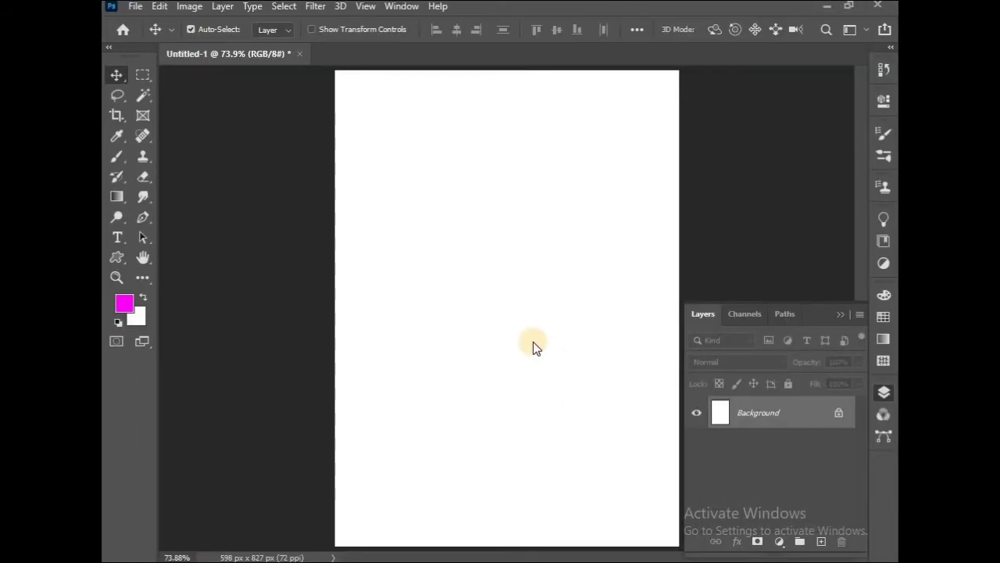
- Switch to Photoshop and paste the copied flower into Untitled-1 as a Shape Layer
{"action": "key", "text": "ctrl+v"}
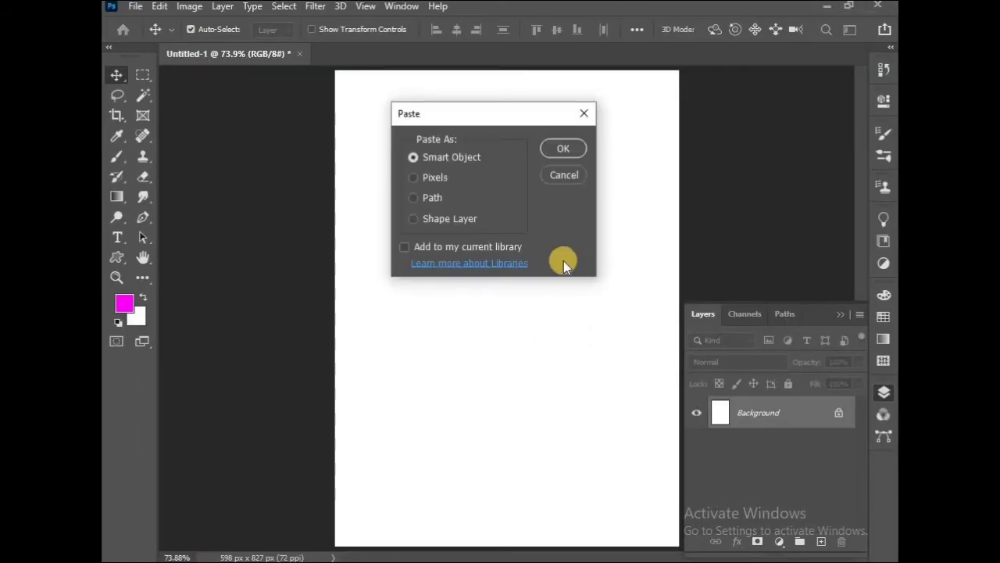
{"action": "left_click", "coordinate": [414, 220]}
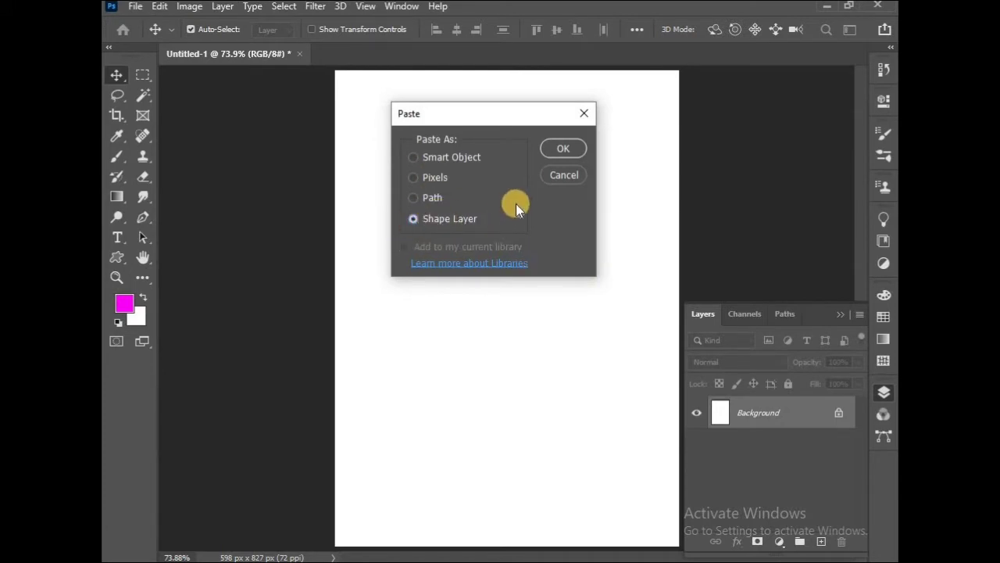
{"action": "left_click", "coordinate": [562, 149]}
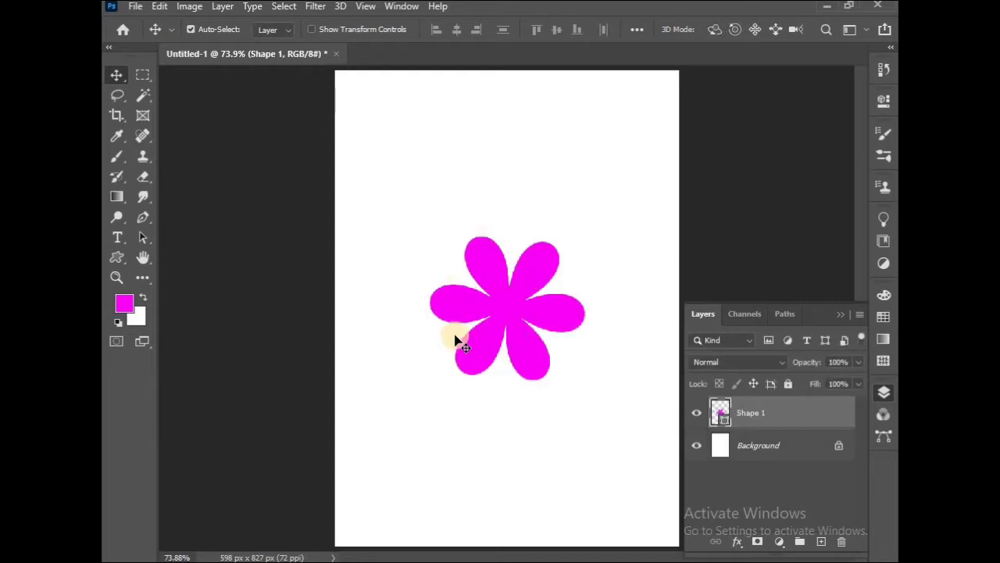
- Compare the pasted shape with the original flower in Illustrator, and delete the shape layer in Photoshop
{"action": "left_click", "coordinate": [559, 561]}
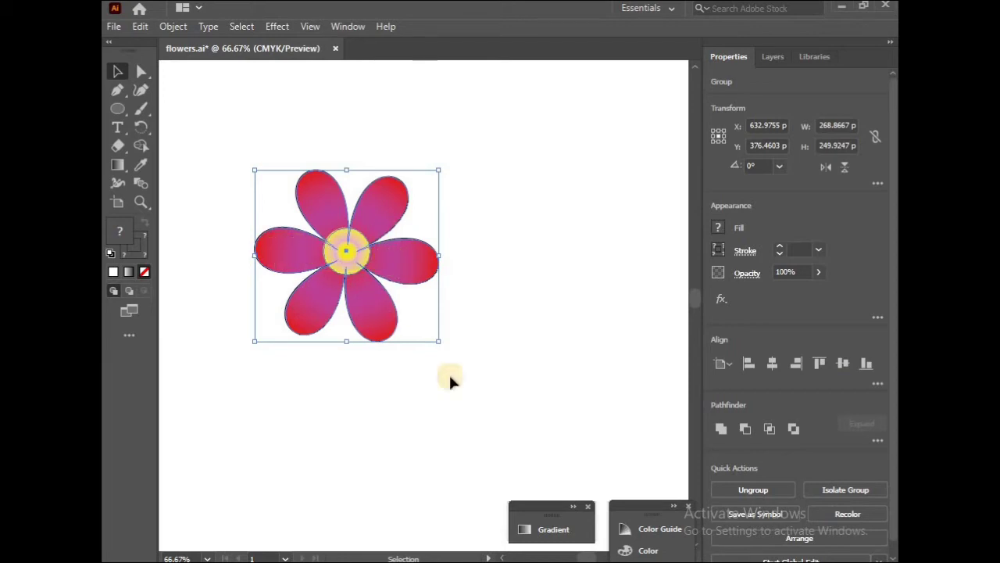
{"action": "mouse_move", "coordinate": [561, 561]}
{"action": "left_click", "coordinate": [521, 491]}
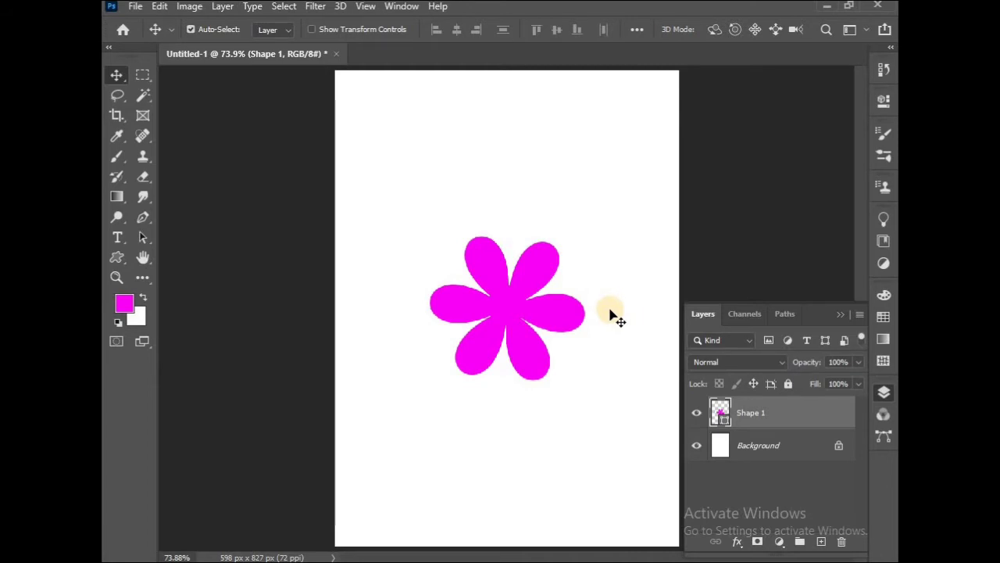
{"action": "key", "text": "Delete"}
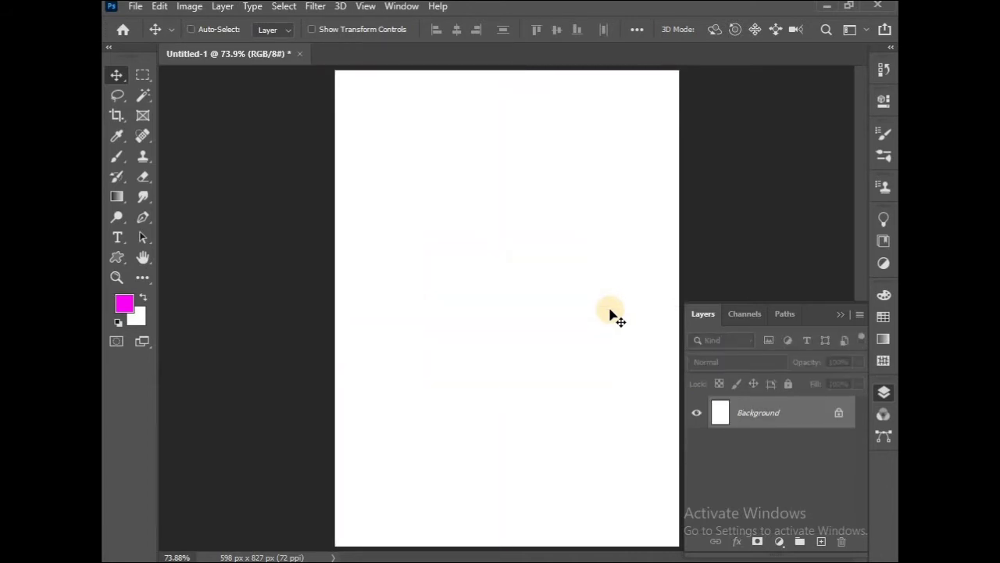
- Paste the flower into the document as Pixels and commit its placement
{"action": "key", "text": "ctrl+v"}
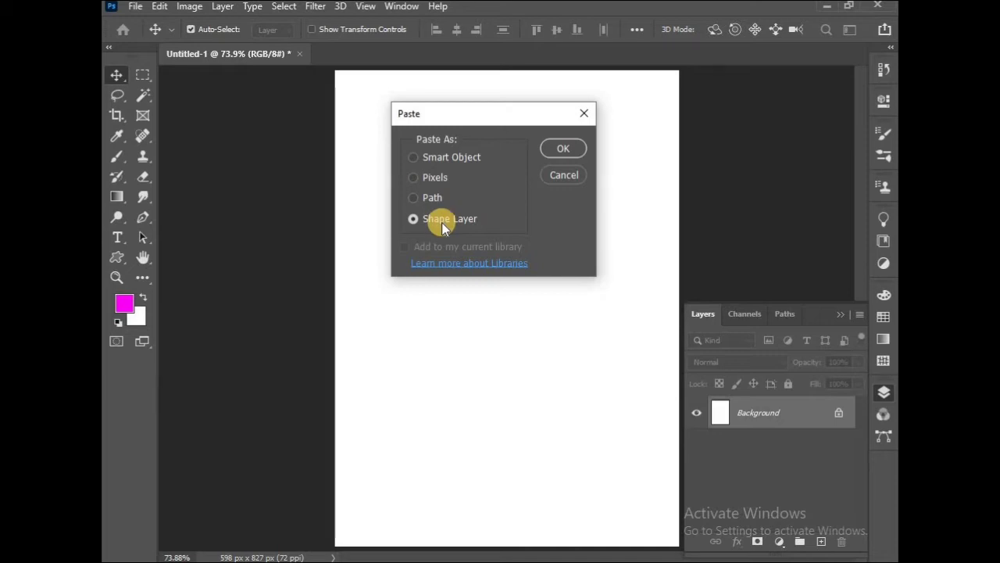
{"action": "left_click", "coordinate": [437, 179]}
{"action": "left_click", "coordinate": [555, 150]}
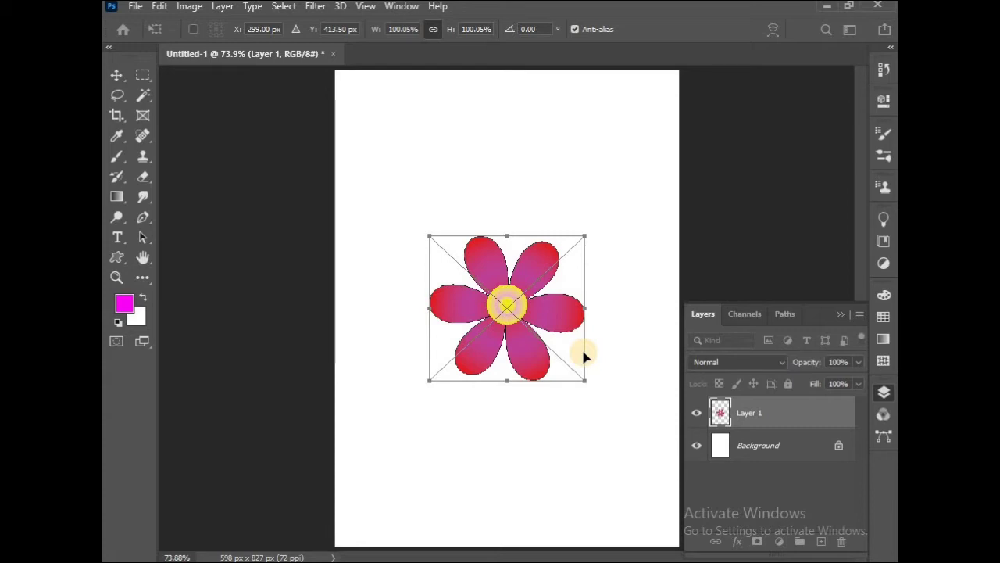
{"action": "key", "text": "Return"}
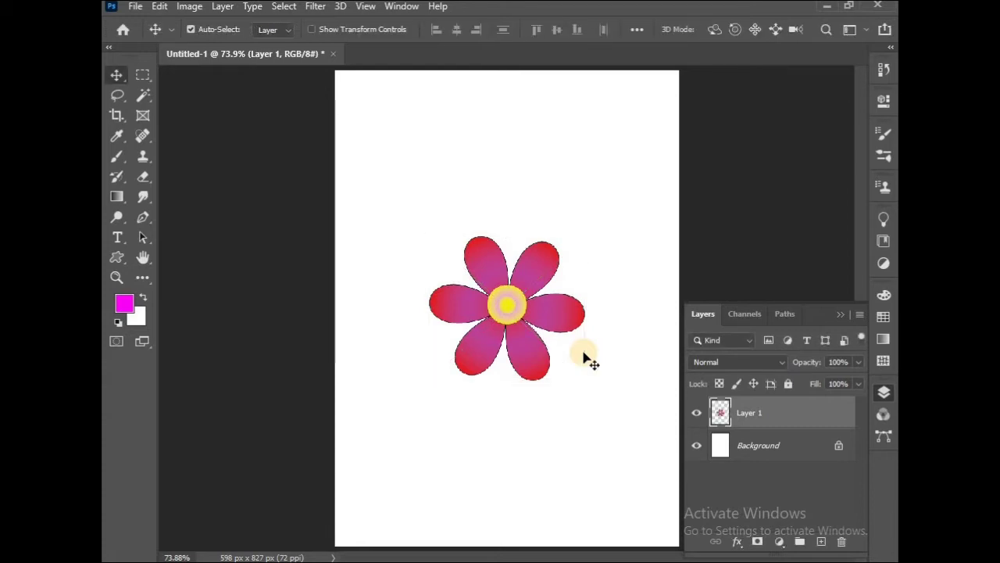
- Try scaling the pixel flower up to about 453%, undo the scaling and delete its layer
{"action": "key", "text": "ctrl+t"}
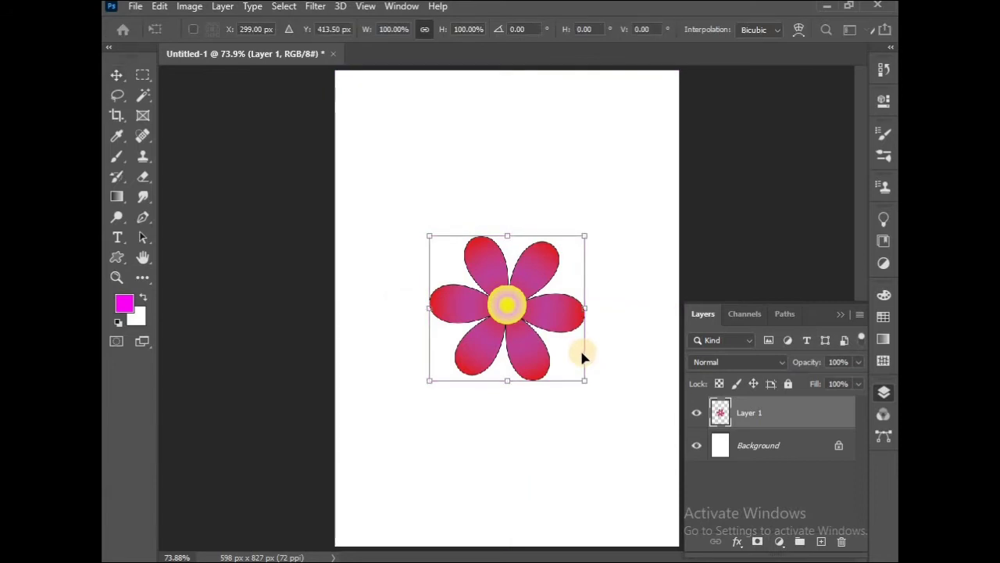
{"action": "left_click_drag", "start_coordinate": [657, 472], "coordinate": [862, 560]}
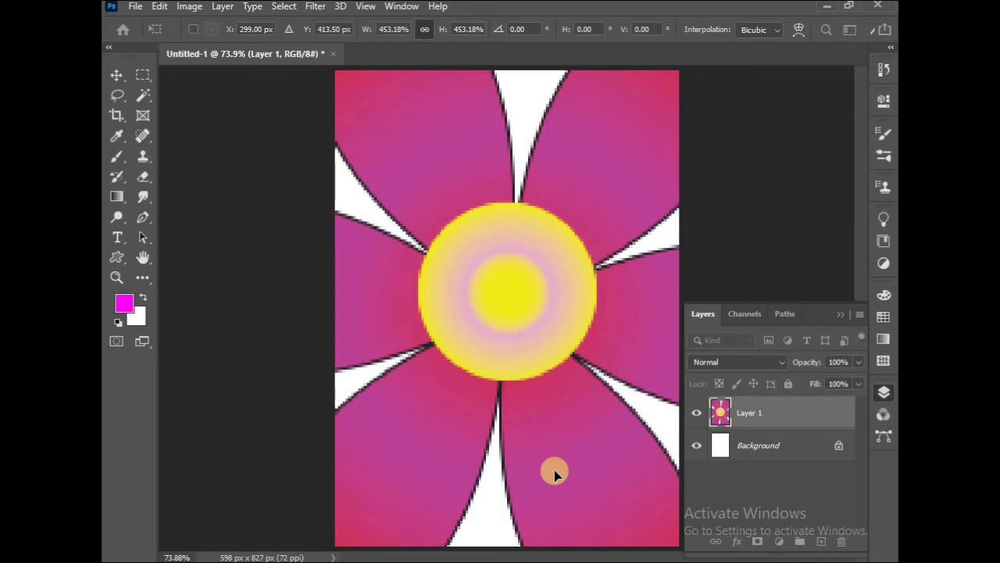
{"action": "key", "text": "ctrl+z"}
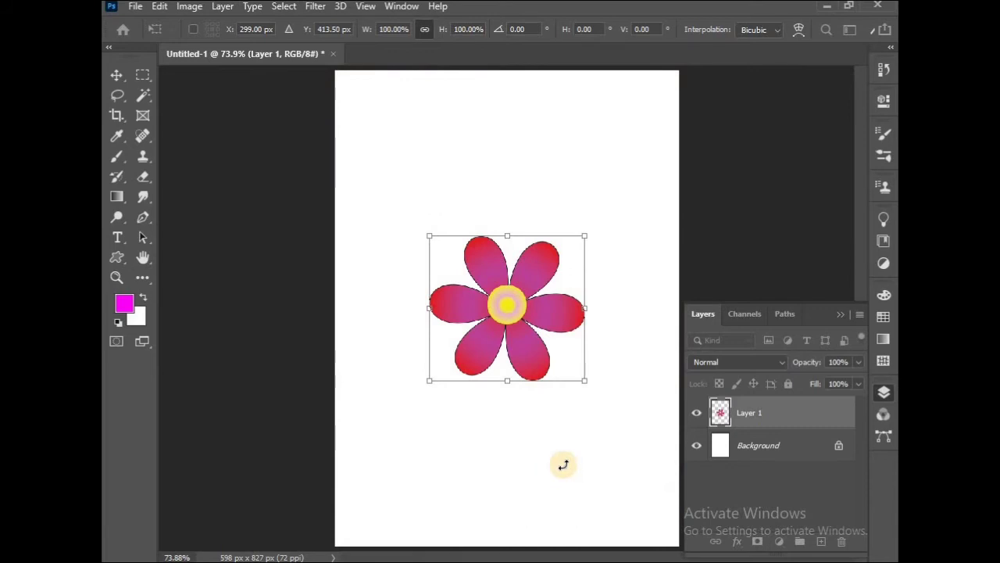
{"action": "left_click_drag", "start_coordinate": [741, 412], "coordinate": [836, 540]}
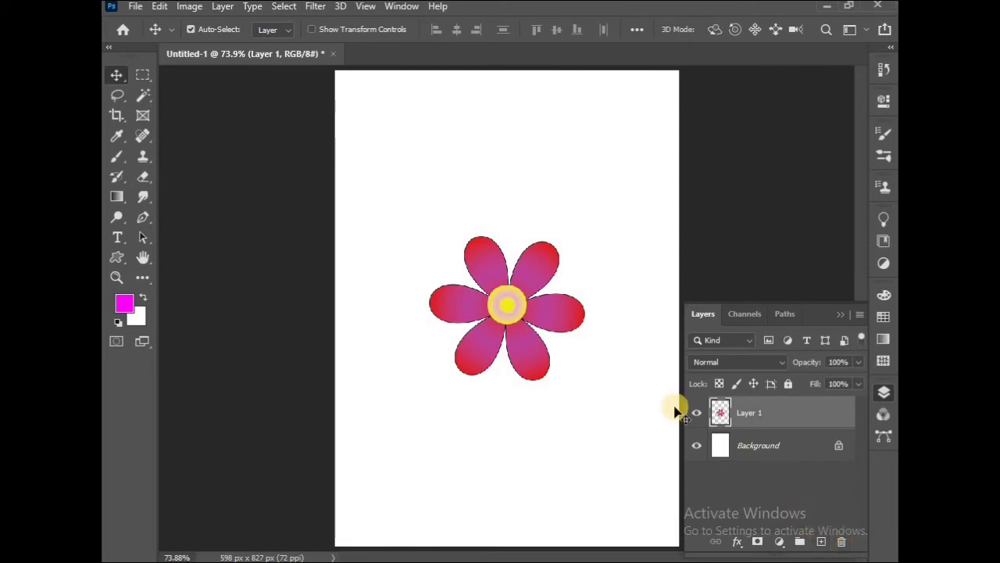
{"action": "left_click_drag", "start_coordinate": [725, 409], "coordinate": [839, 540]}
- Paste the flower again as a Smart Object and commit its placement
{"action": "key", "text": "ctrl+v"}
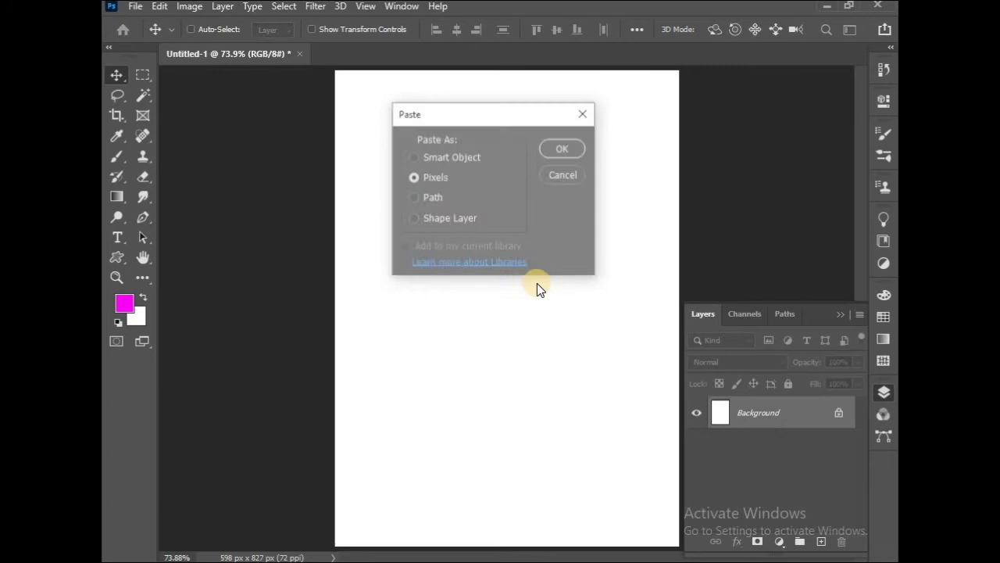
{"action": "left_click", "coordinate": [419, 158]}
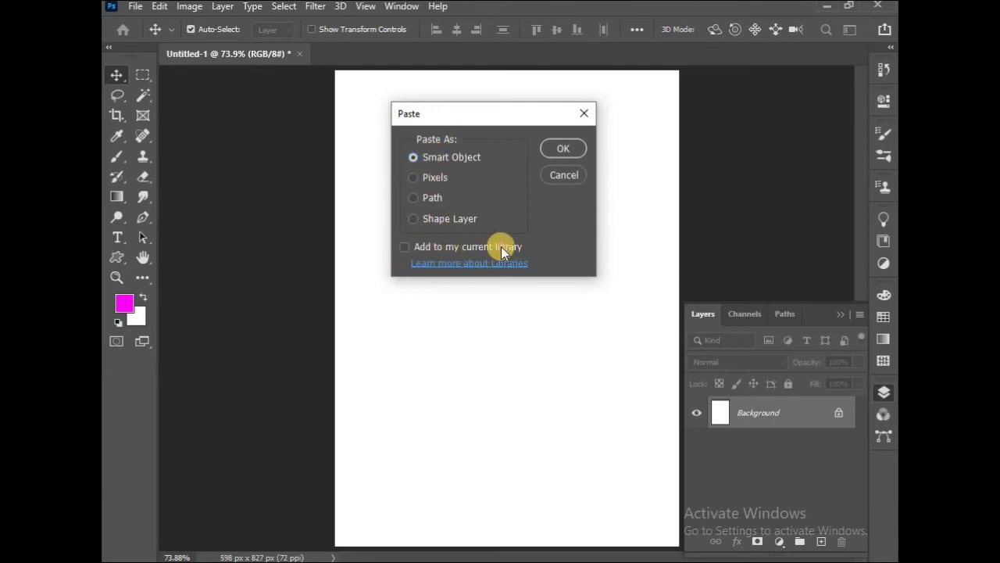
{"action": "left_click", "coordinate": [406, 248]}
{"action": "left_click", "coordinate": [561, 150]}
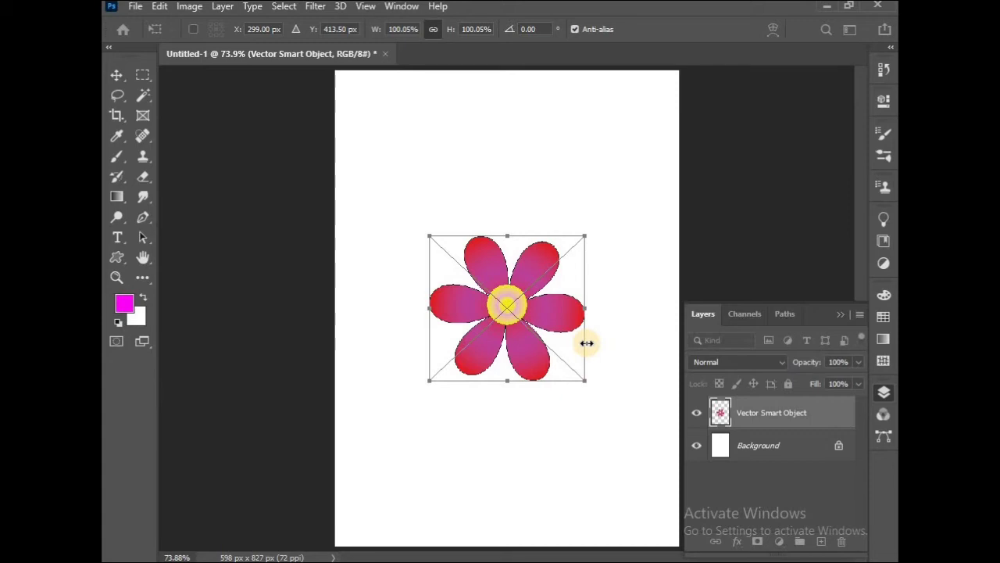
{"action": "key", "text": "Return"}
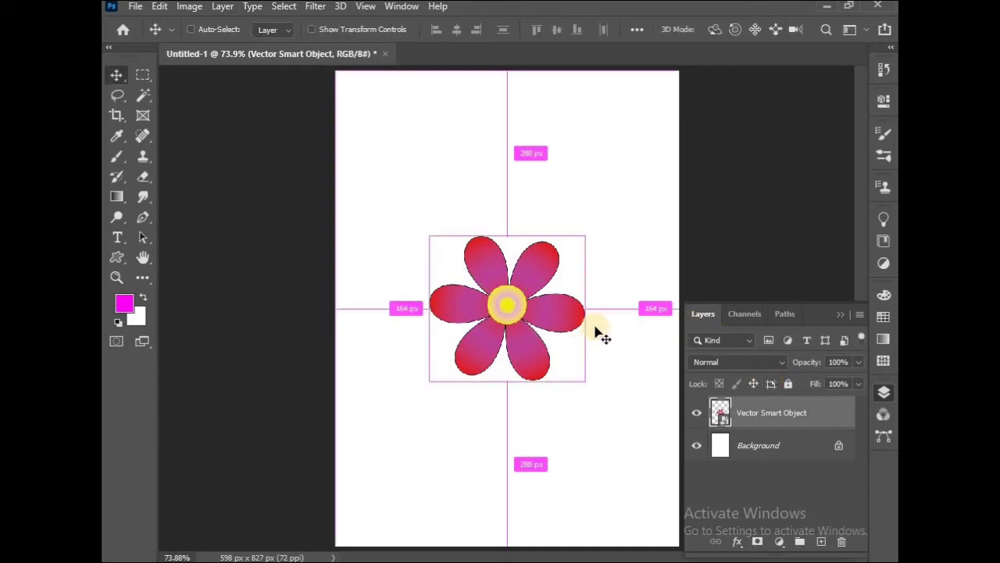
- Scale the smart object flower proportionally about its centre to about 438%
{"action": "key", "text": "ctrl+t"}
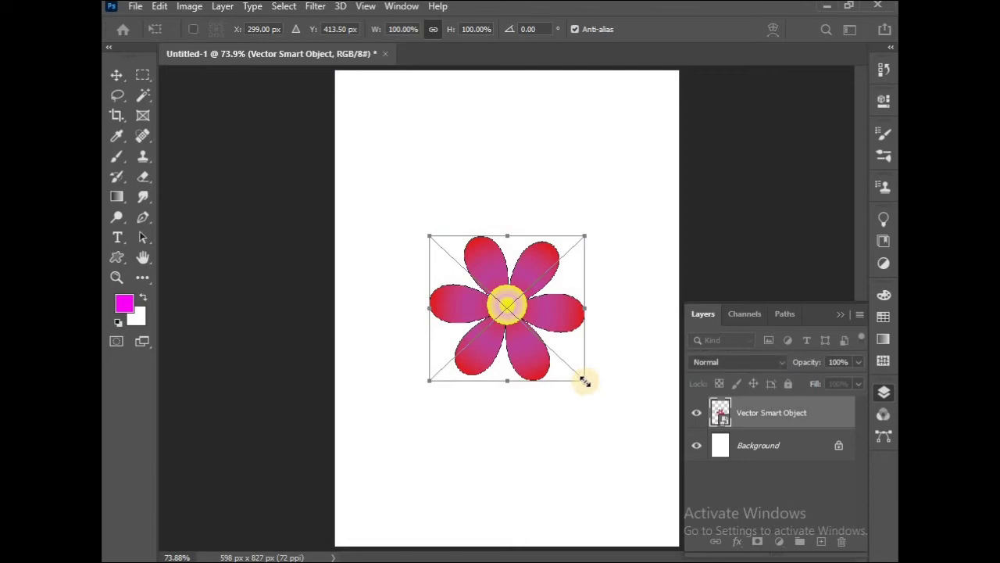
{"action": "left_click_drag", "start_coordinate": [585, 380], "coordinate": [848, 558]}
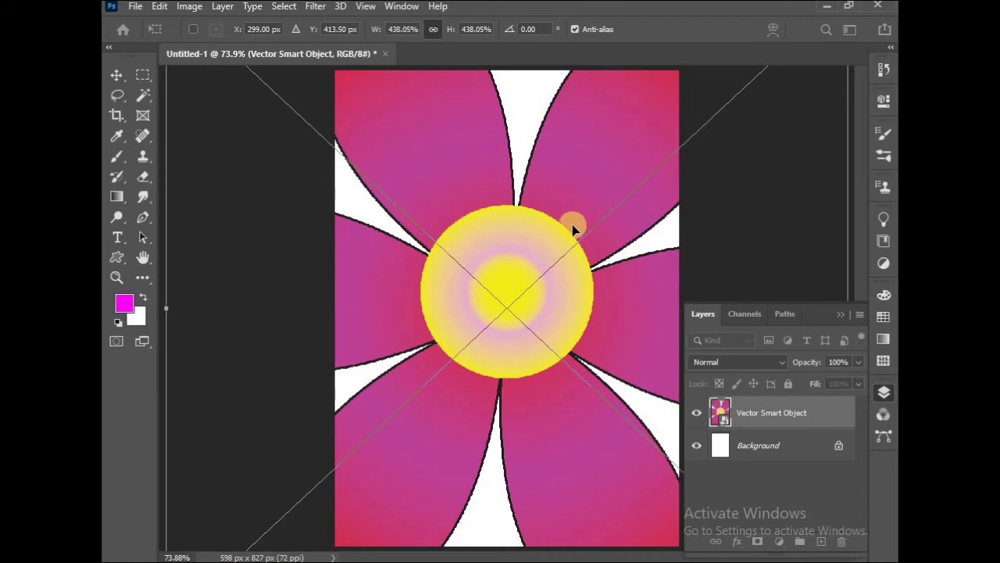
{"action": "key", "text": "alt+space"}
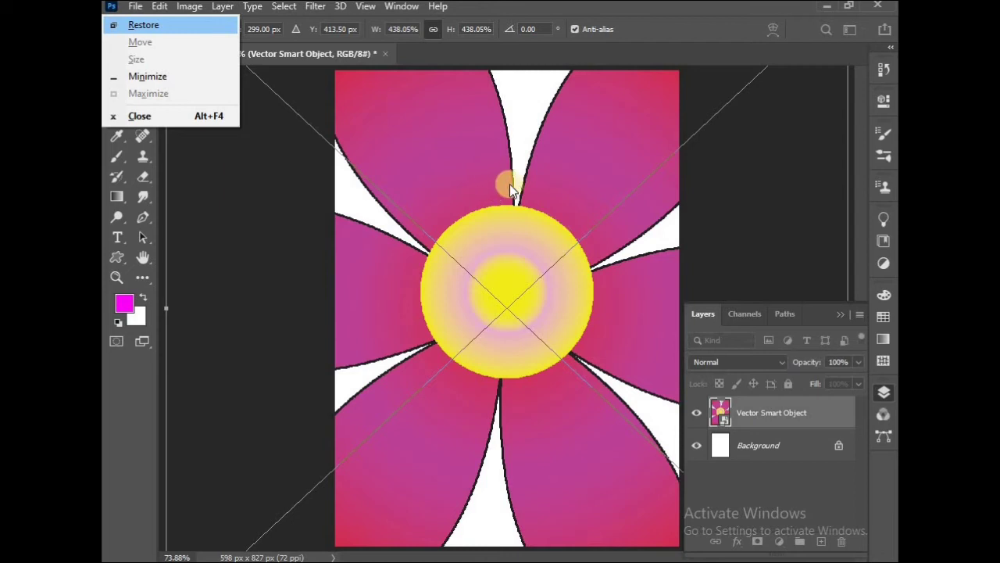
{"action": "key", "text": "Escape"}
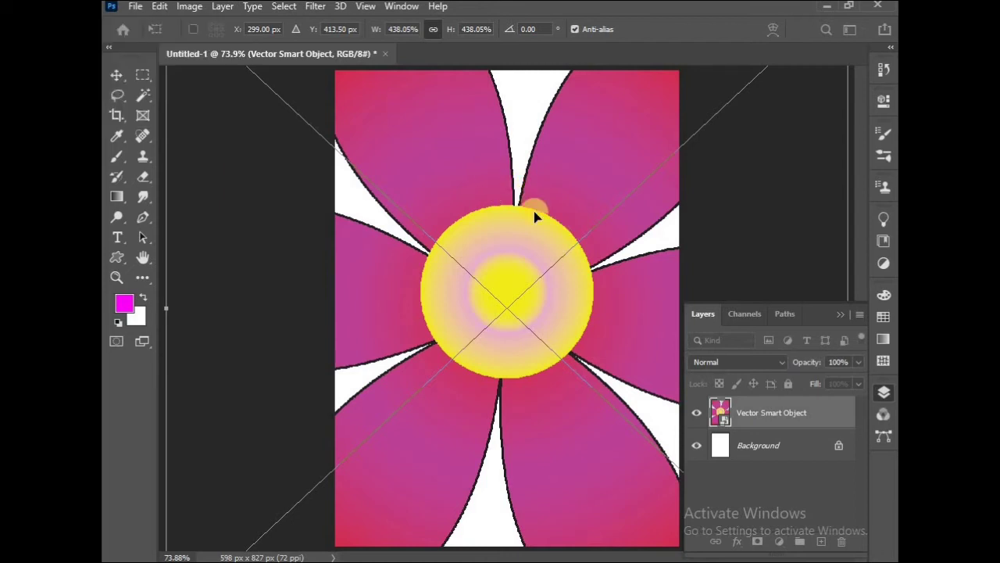
{"action": "key", "text": "Return"}
- Inspect the enlarged flower's edges up close and undo the enlargement
{"action": "scroll", "coordinate": [529, 212], "scroll_direction": "up", "scroll_amount": 5}
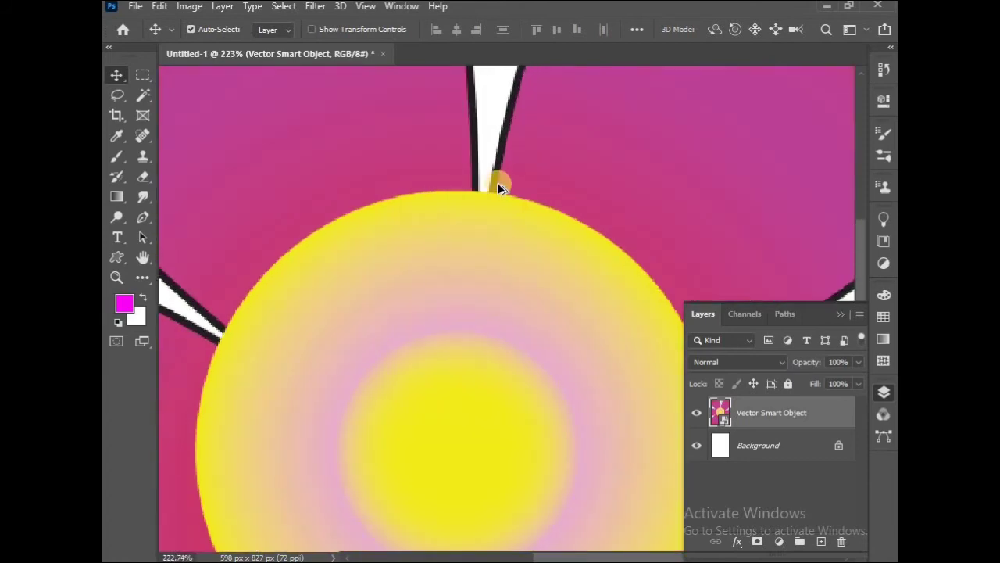
{"action": "scroll", "coordinate": [497, 185], "scroll_direction": "up", "scroll_amount": 4}
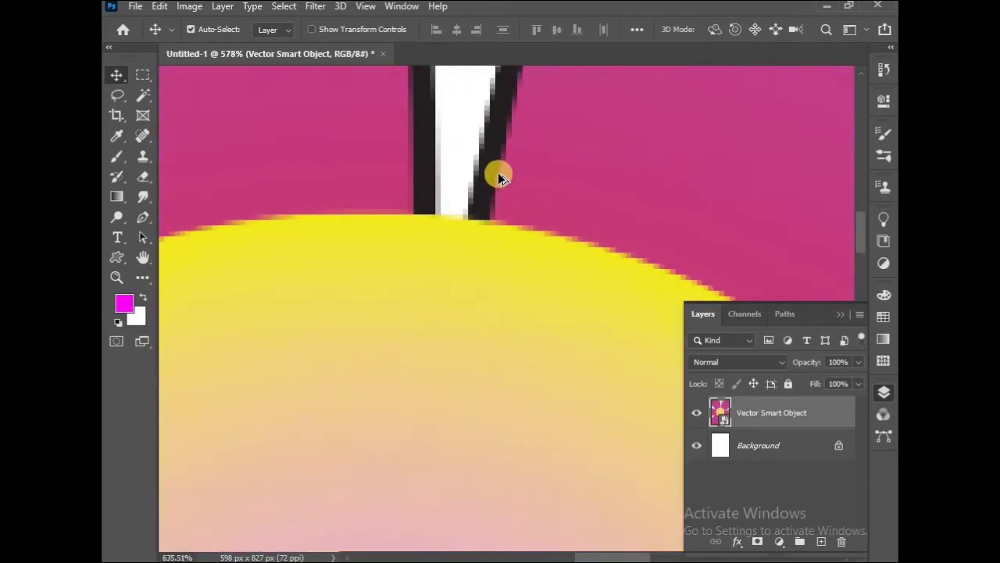
{"action": "scroll", "coordinate": [498, 172], "scroll_direction": "up", "scroll_amount": 1}
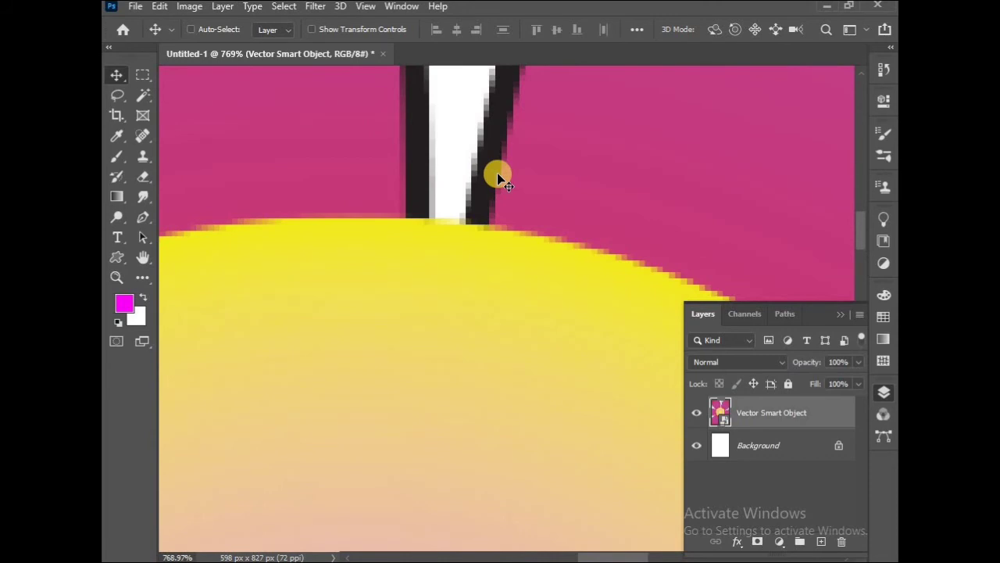
{"action": "key", "text": "ctrl+1"}
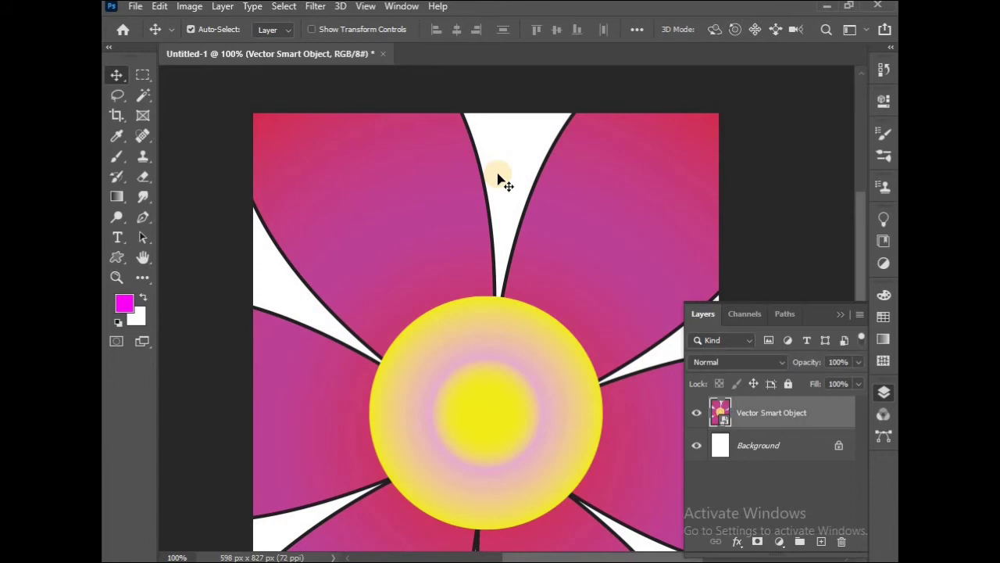
{"action": "key", "text": "ctrl+z"}
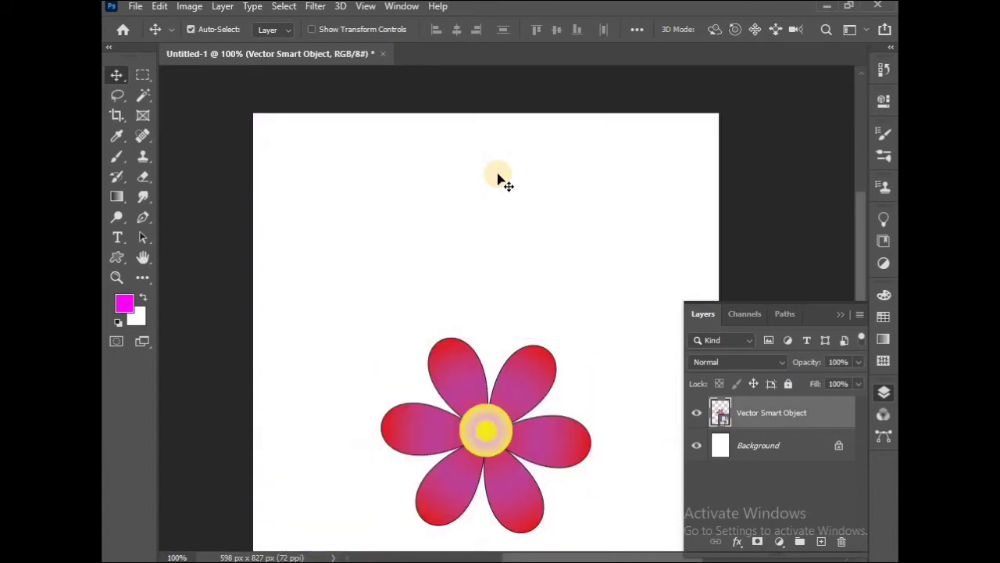
- Try painting on the smart object layer with the Brush tool, and decline rasterizing it
{"action": "scroll", "coordinate": [570, 428], "scroll_direction": "down", "scroll_amount": 2}
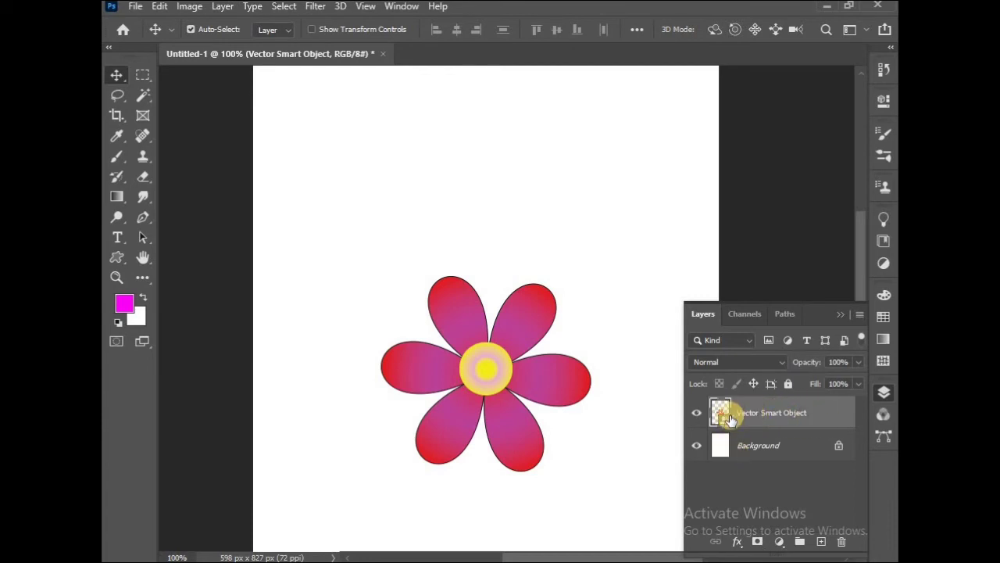
{"action": "left_click", "coordinate": [117, 159]}
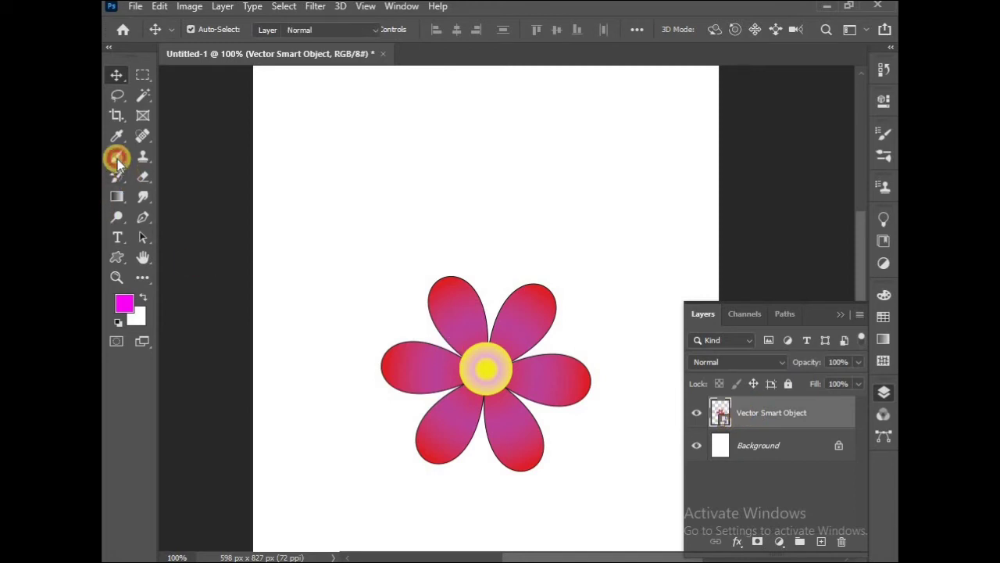
{"action": "left_click", "coordinate": [382, 294]}
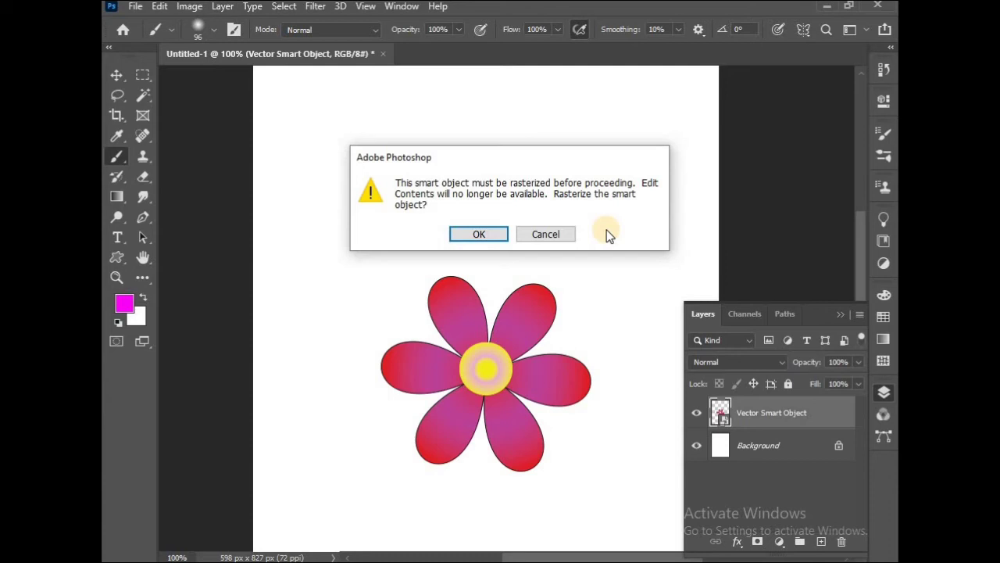
{"action": "left_click", "coordinate": [536, 237]}
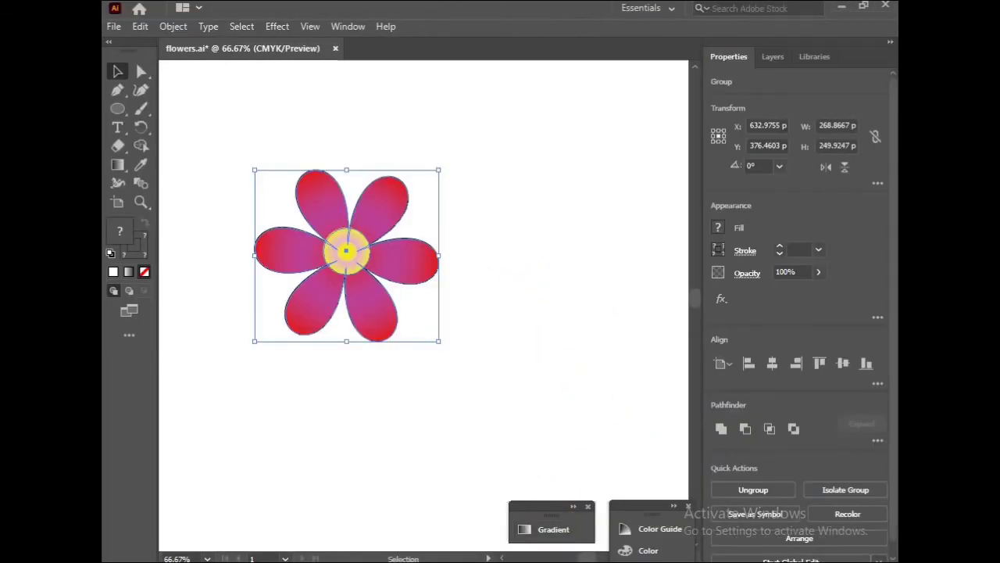
- Close the flowers.ai document in Illustrator and return to Photoshop
{"action": "left_click", "coordinate": [336, 49]}
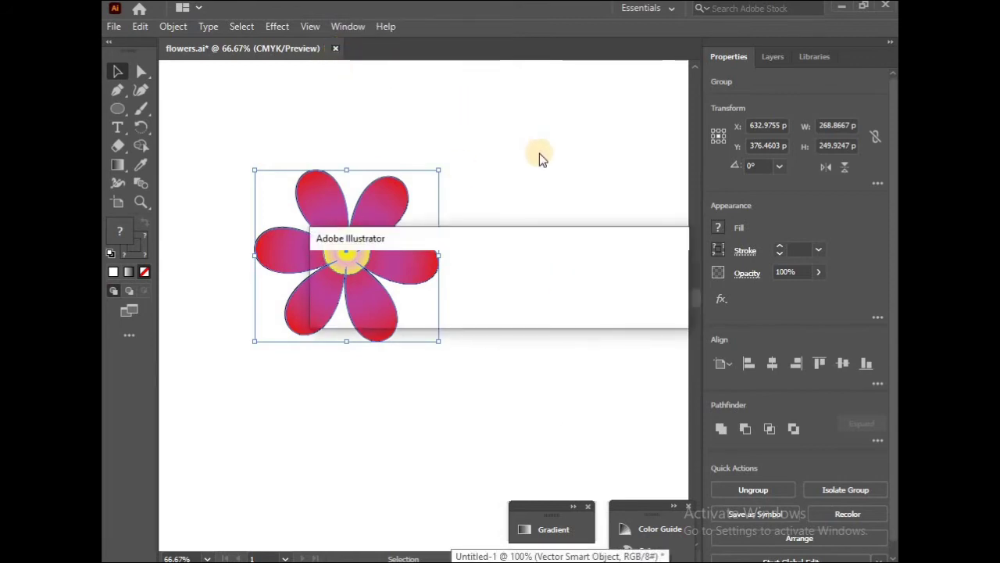
{"action": "left_click", "coordinate": [555, 308]}
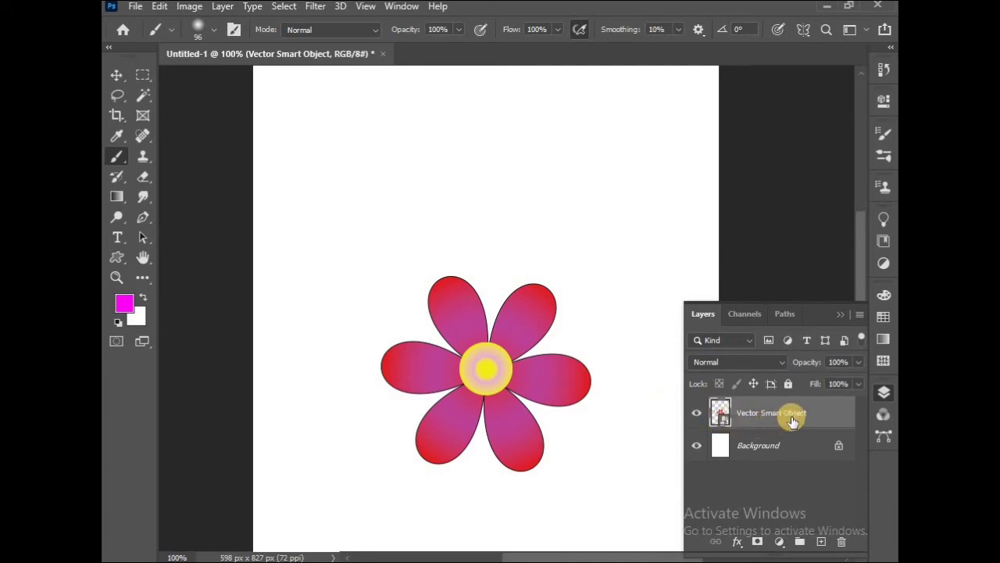
- Open the vector smart object's contents for editing in Illustrator, maximize the window and select the flower group
{"action": "double_click", "coordinate": [725, 422]}
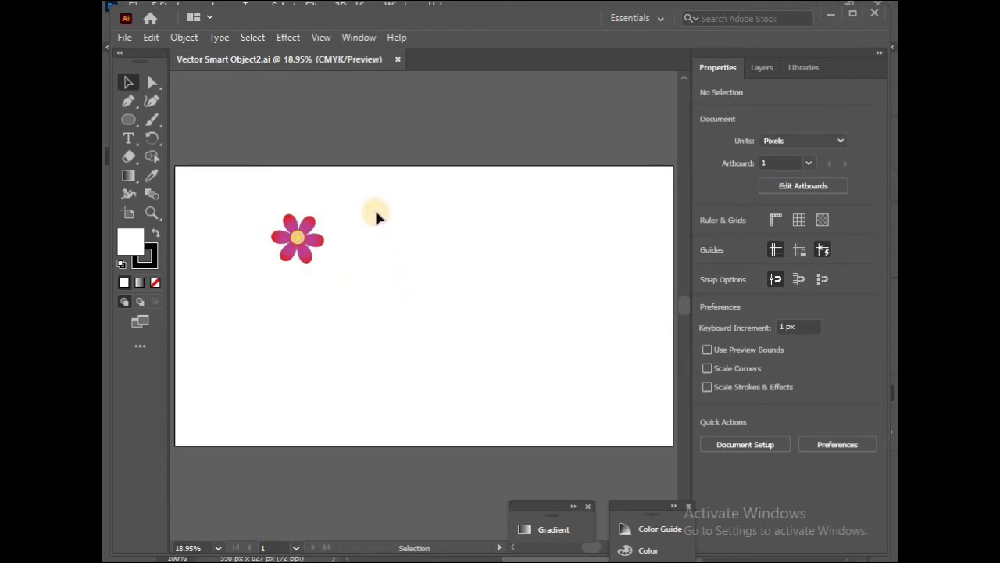
{"action": "left_click", "coordinate": [852, 13]}
{"action": "left_click_drag", "start_coordinate": [344, 188], "coordinate": [249, 255]}
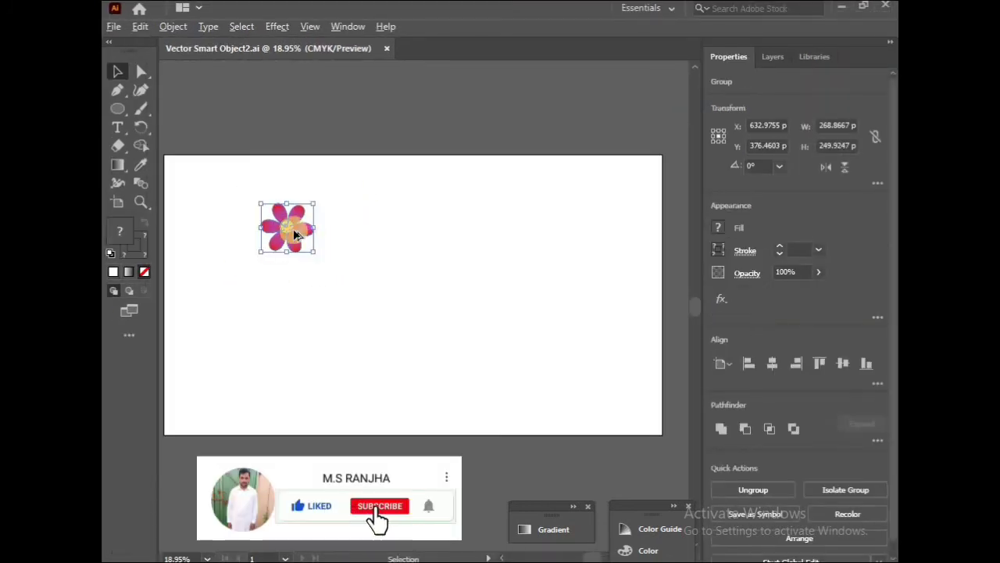
- Add two reduced copies of the flower, about 127 by 118 px, beside the large flower's upper-left and lower-right petals
{"action": "left_click_drag", "start_coordinate": [294, 228], "coordinate": [340, 243]}
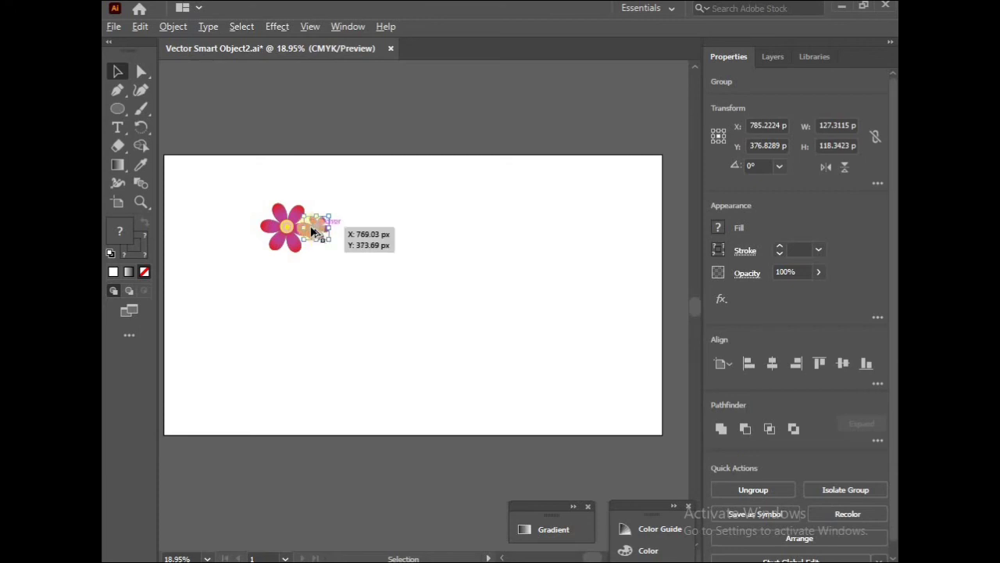
{"action": "left_click_drag", "start_coordinate": [318, 229], "coordinate": [255, 217]}
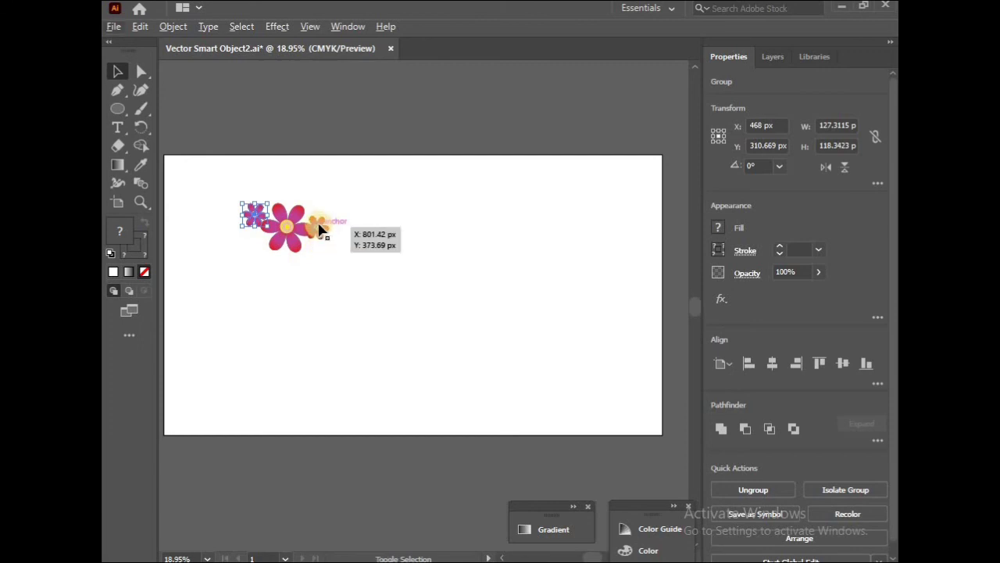
{"action": "left_click_drag", "start_coordinate": [320, 236], "coordinate": [323, 247]}
{"action": "left_click", "coordinate": [339, 311]}
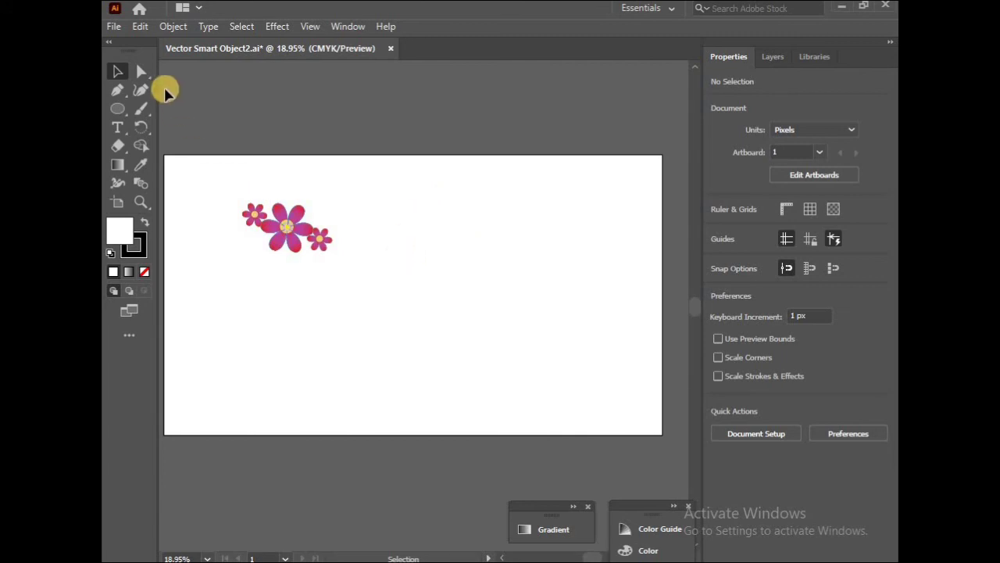
- Save and close the edited smart object document, then return to Photoshop
{"action": "left_click", "coordinate": [119, 27]}
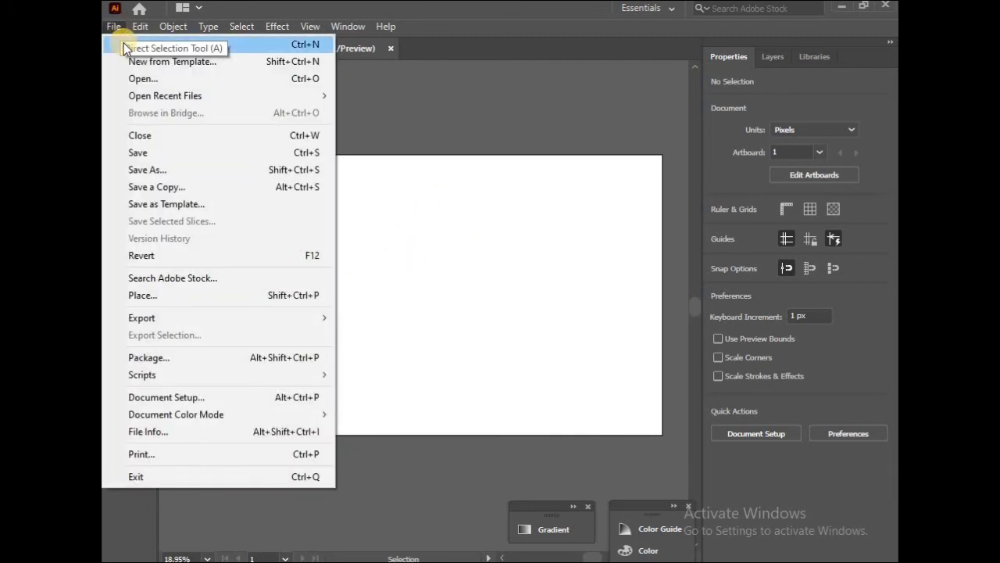
{"action": "left_click", "coordinate": [161, 154]}
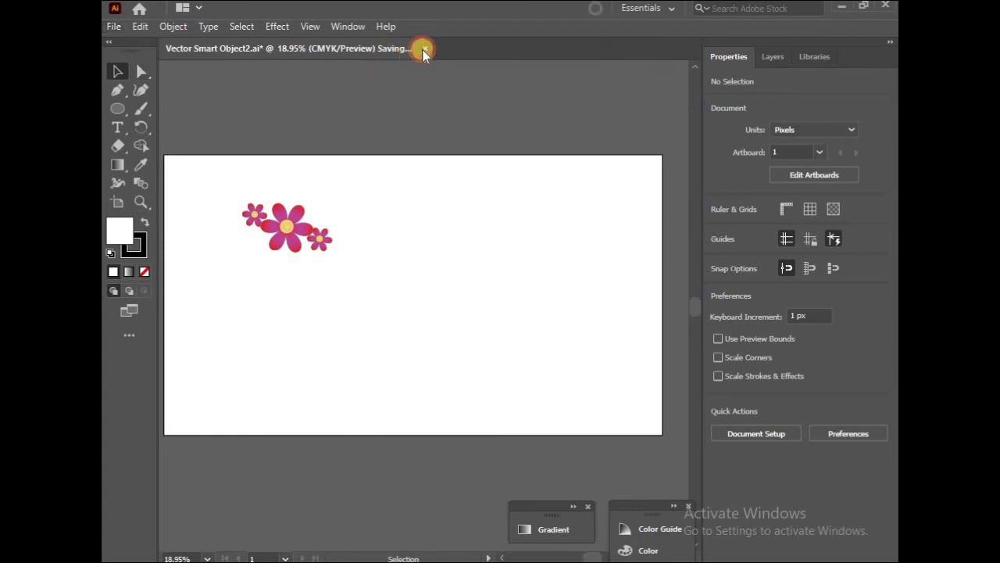
{"action": "left_click", "coordinate": [423, 49]}
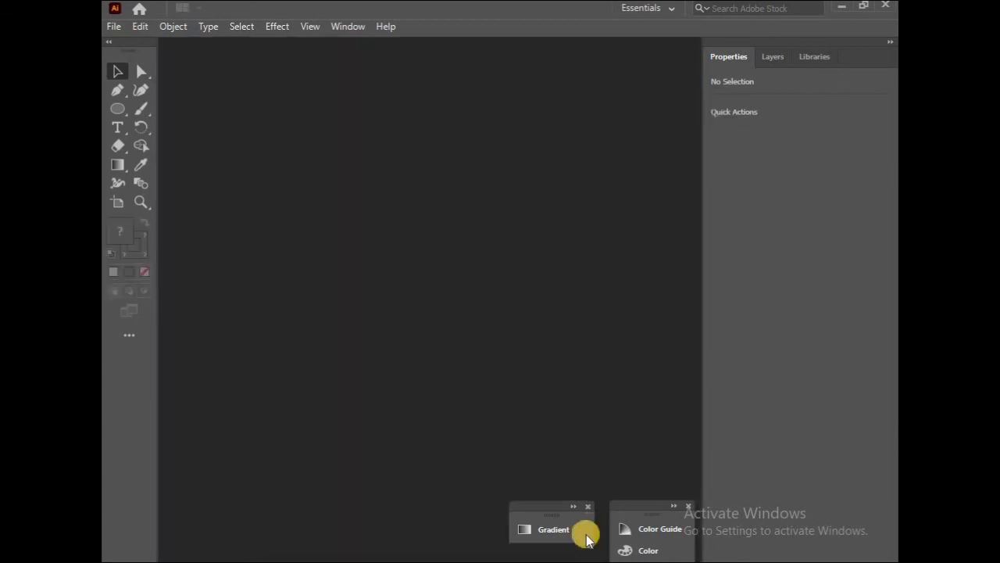
{"action": "key", "text": "alt+Tab"}
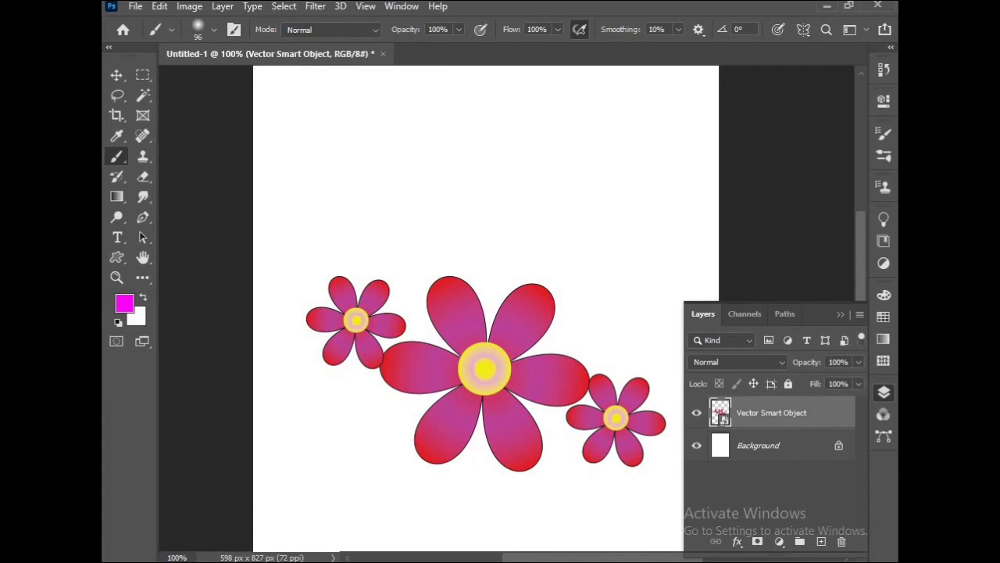